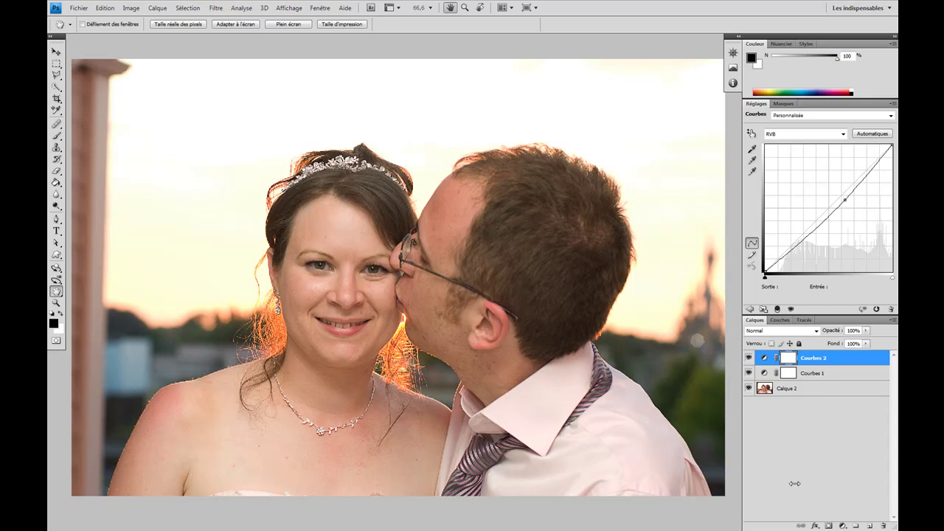
Stamp a merged copy of the visible photo onto a new layer named 'fusion'.
key("ctrl+shift+alt+n")
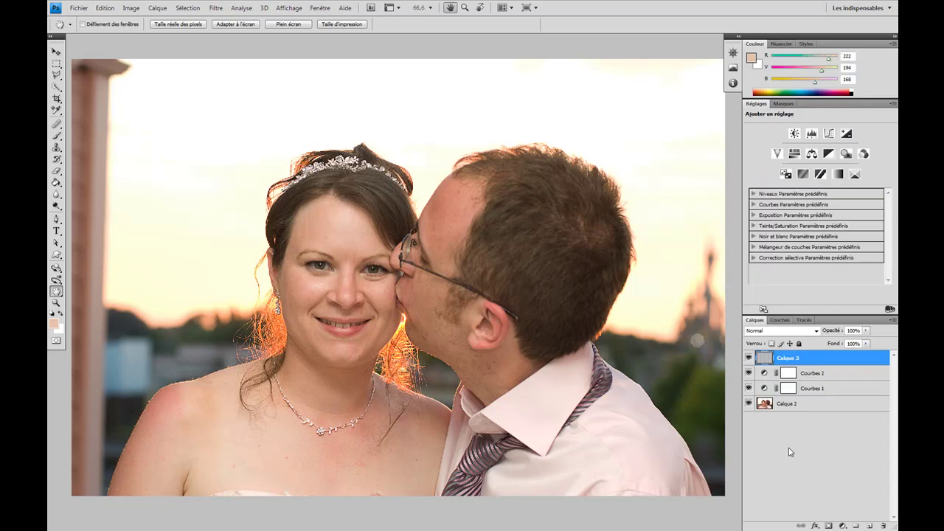
key("ctrl+shift+alt+e")
double_click(787, 357)
key("BackSpace")
key("Return")
Add a Teinte/Saturation adjustment layer above fusion and enable its on-image adjustment tool.
left_click(842, 526)
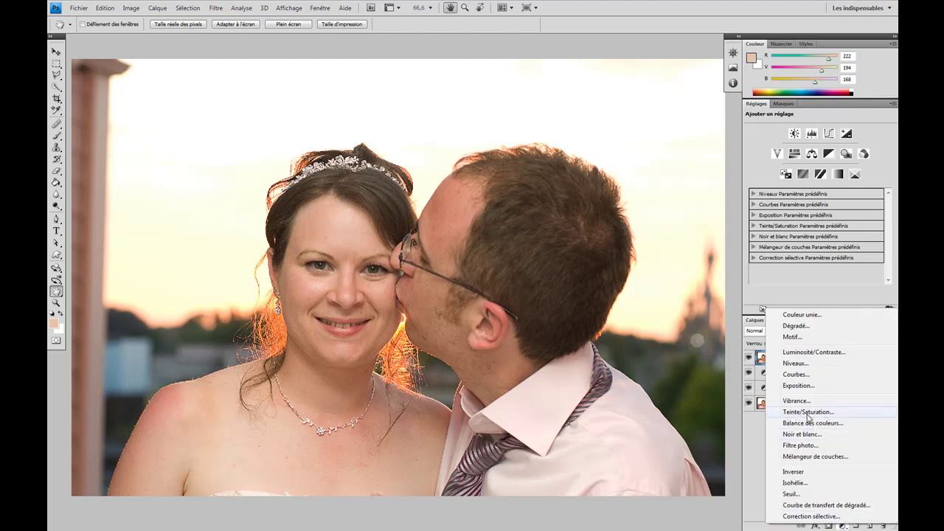
left_click(808, 417)
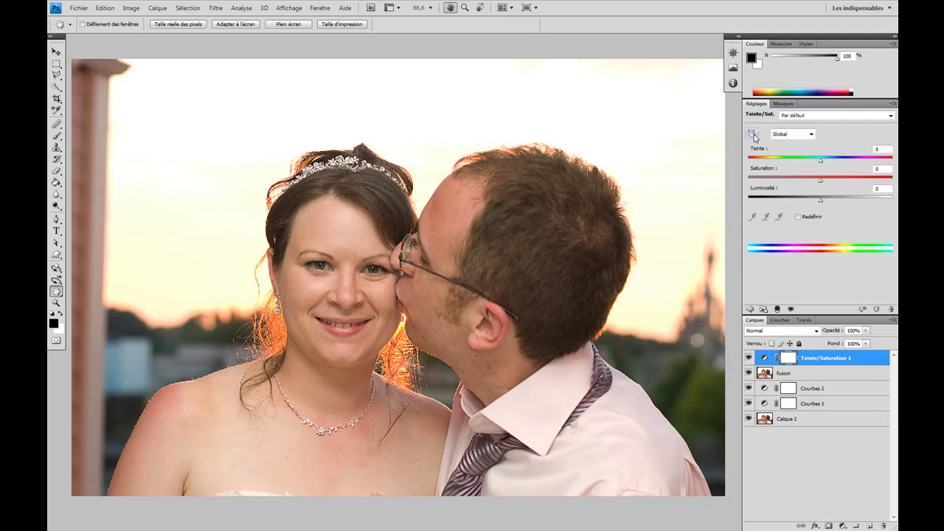
left_click(753, 135)
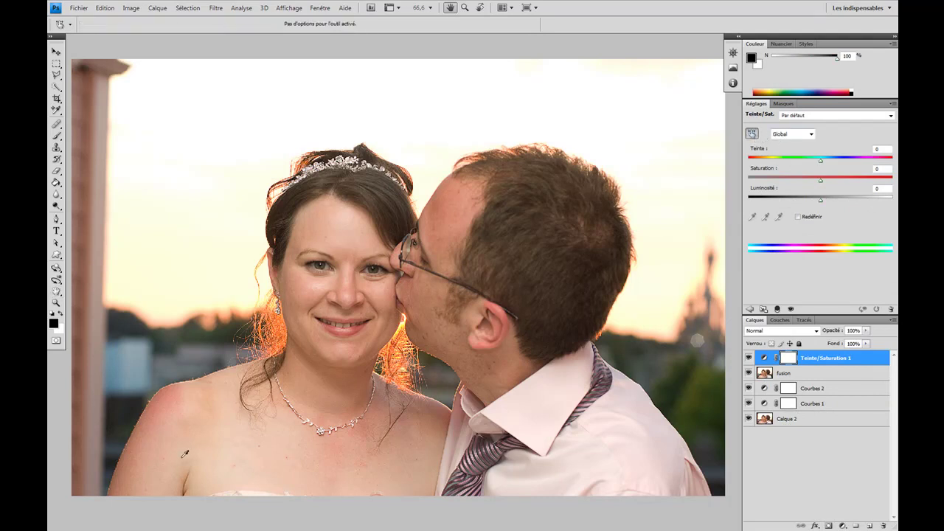
Target Rouges, sample the skin, narrow the range to 336°/355°–14°/25°, and leave Teinte at 0.
left_click(169, 388)
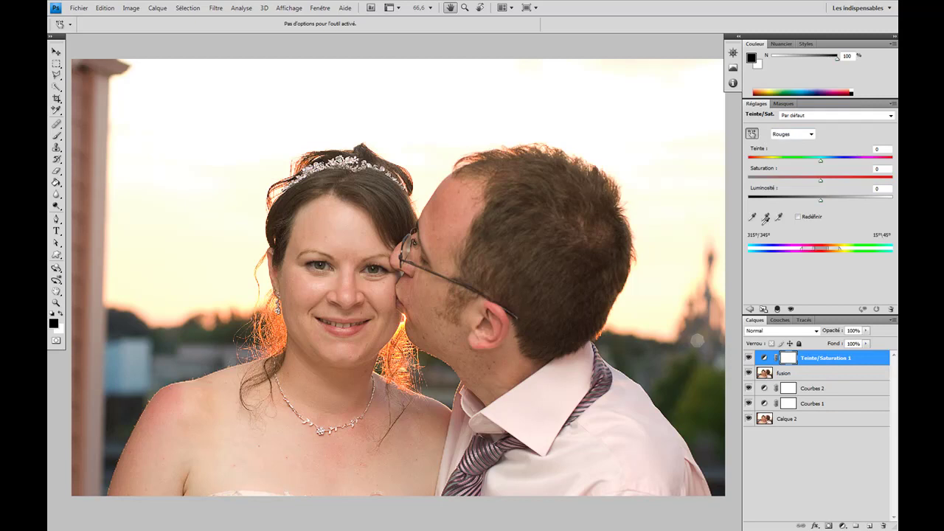
left_click(765, 217)
left_click(170, 395)
left_click_drag(822, 164, 763, 165)
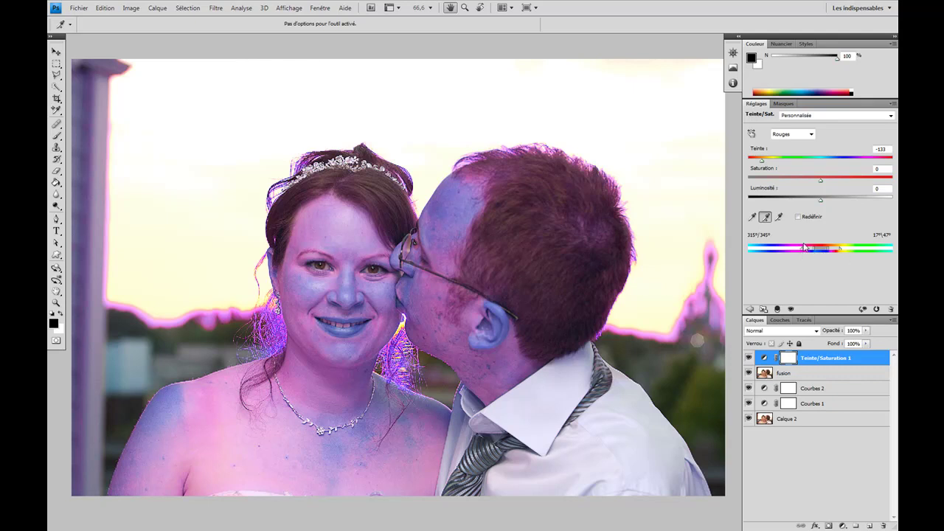
left_click_drag(803, 251, 830, 255)
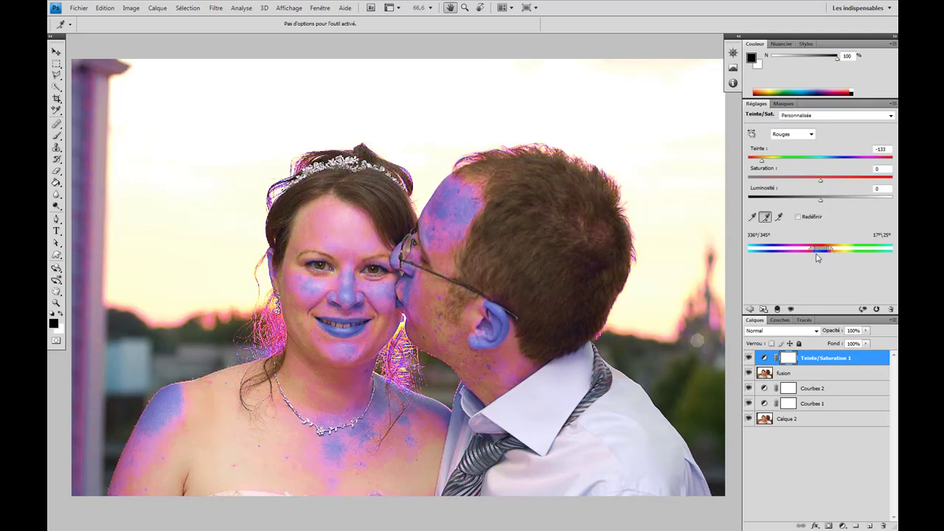
left_click_drag(816, 252, 827, 251)
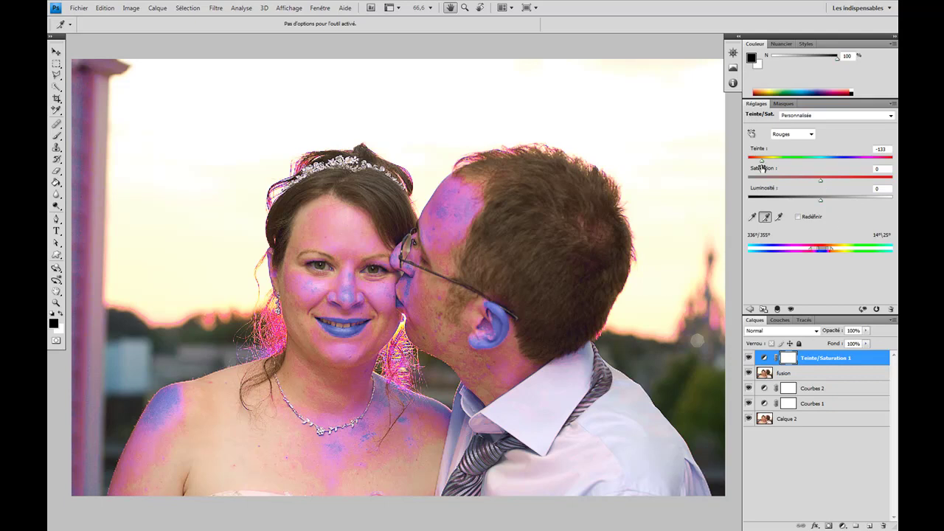
left_click_drag(761, 160, 820, 168)
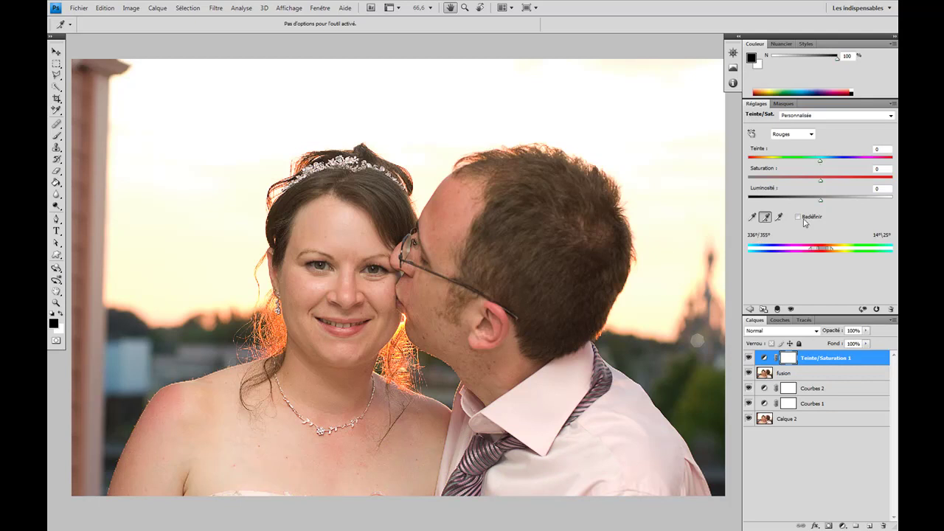
Set the Rouges Teinte to +12 to warm the skin toward yellow.
left_click_drag(821, 162, 829, 165)
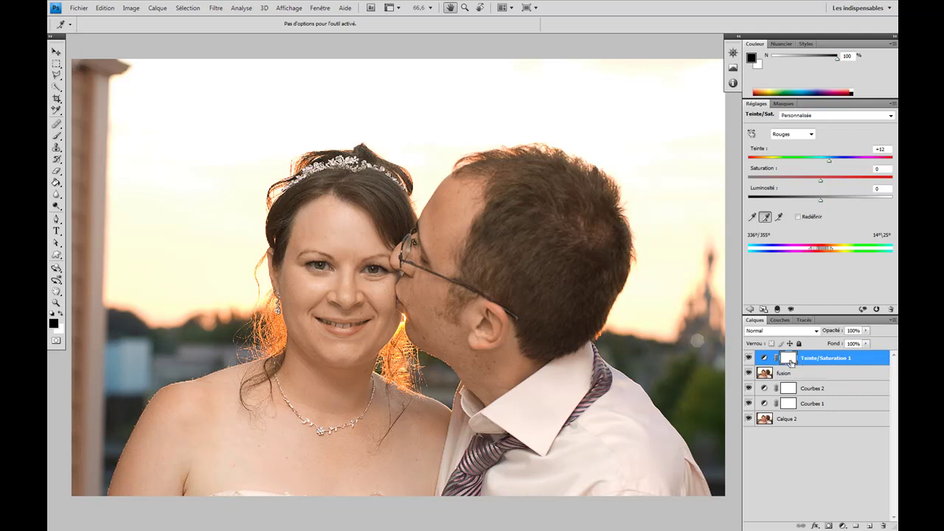
Invert the adjustment mask to black and zoom to 200% on the bride's reddish shoulder.
key("ctrl+i")
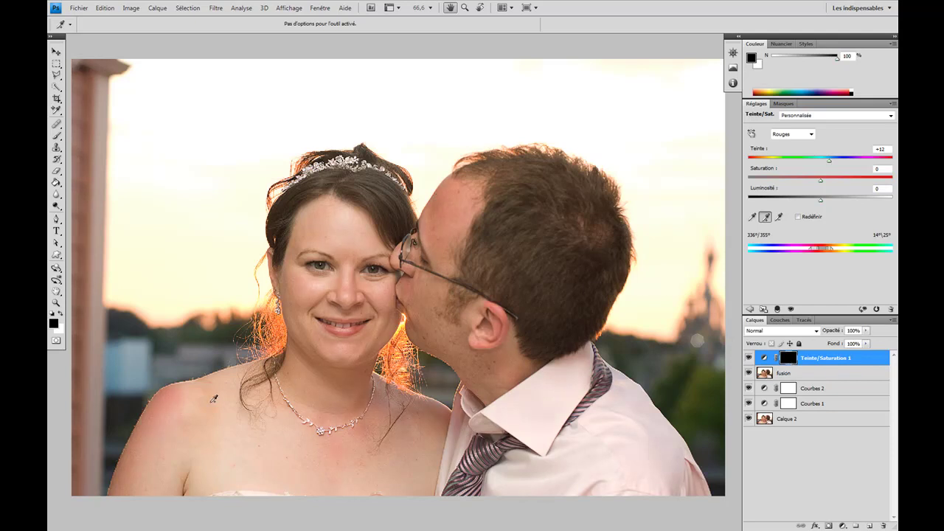
key("b")
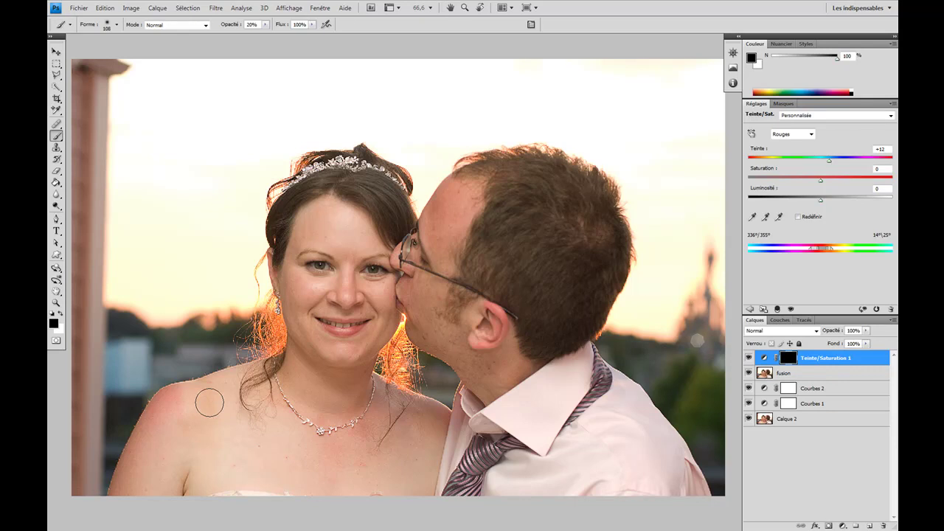
key("ctrl+plus")
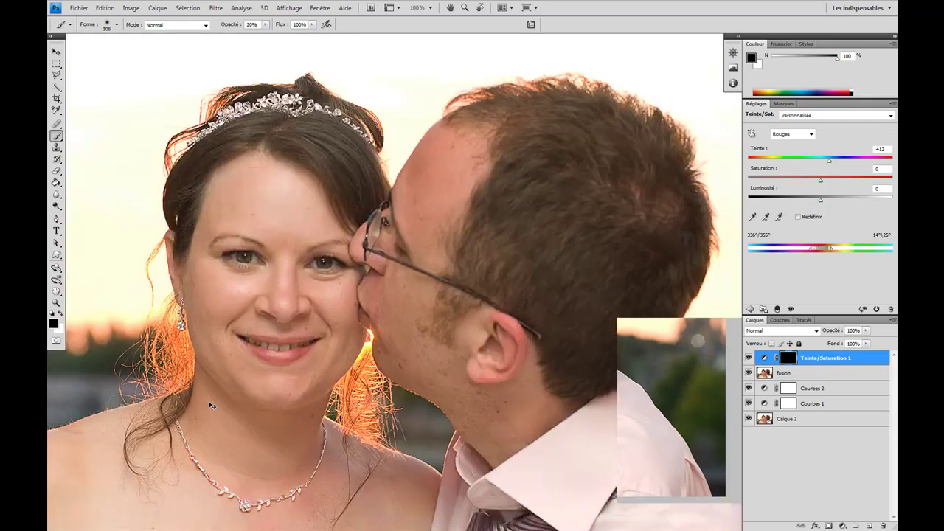
key("ctrl+plus")
left_click_drag(211, 405, 556, 236)
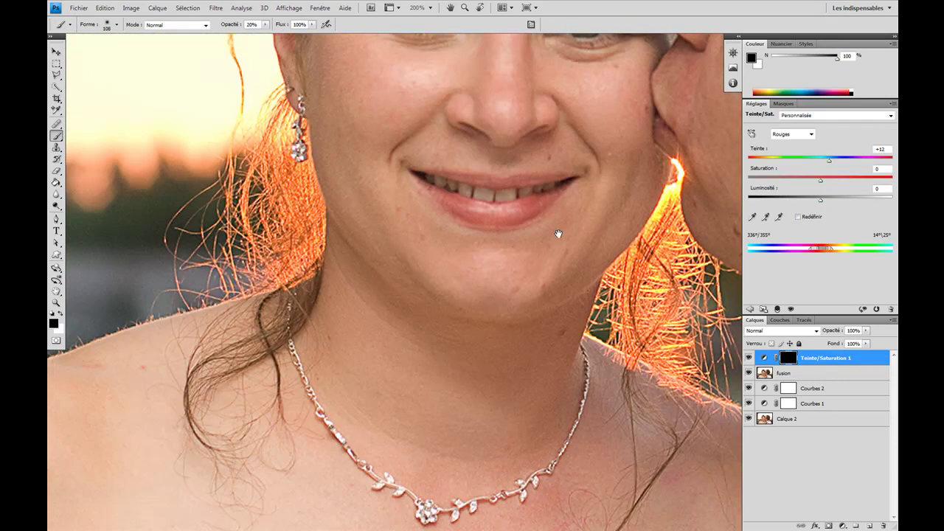
left_click_drag(267, 405, 527, 283)
left_click_drag(282, 370, 279, 313)
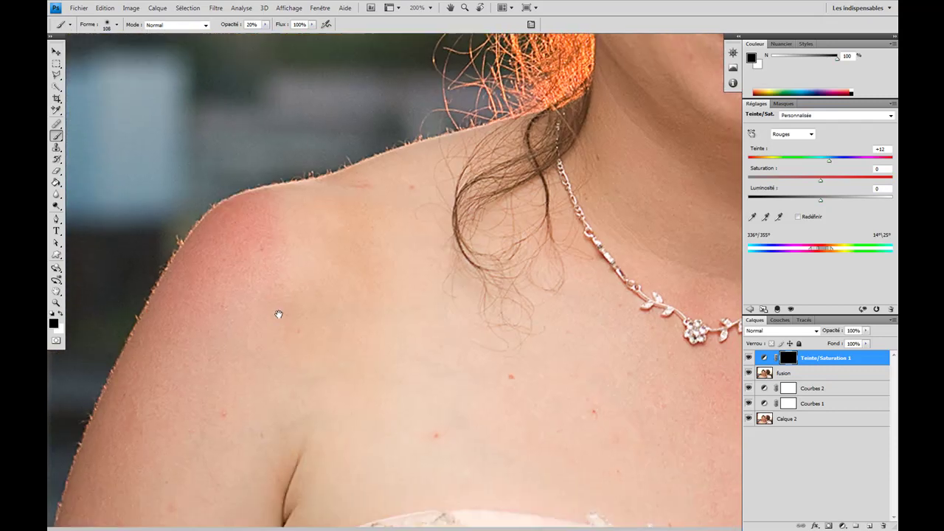
Set the soft brush to a 76-pixel diameter at 100% opacity.
right_click(278, 249)
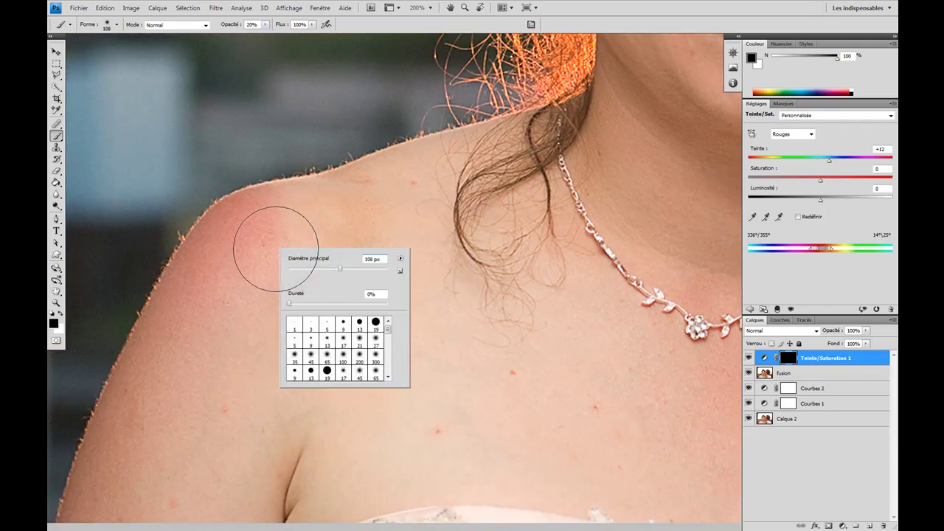
left_click_drag(341, 269, 331, 275)
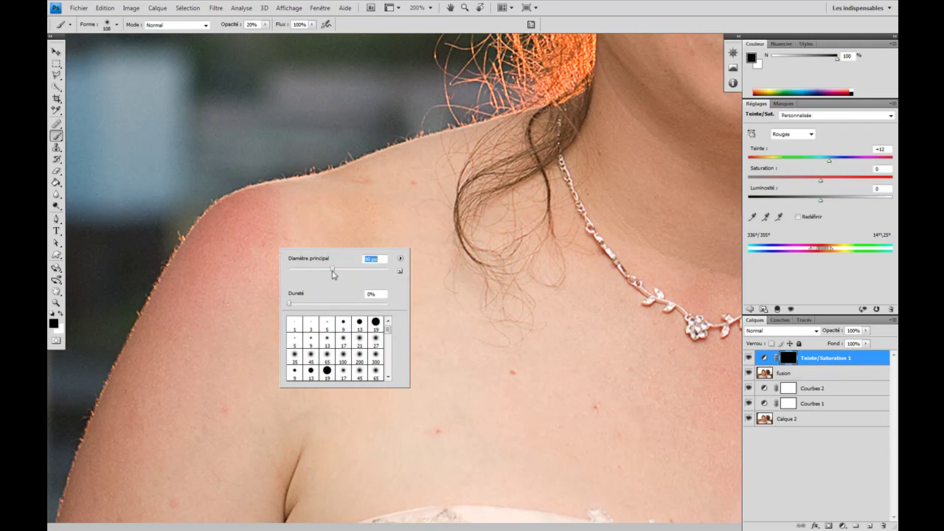
left_click(243, 240)
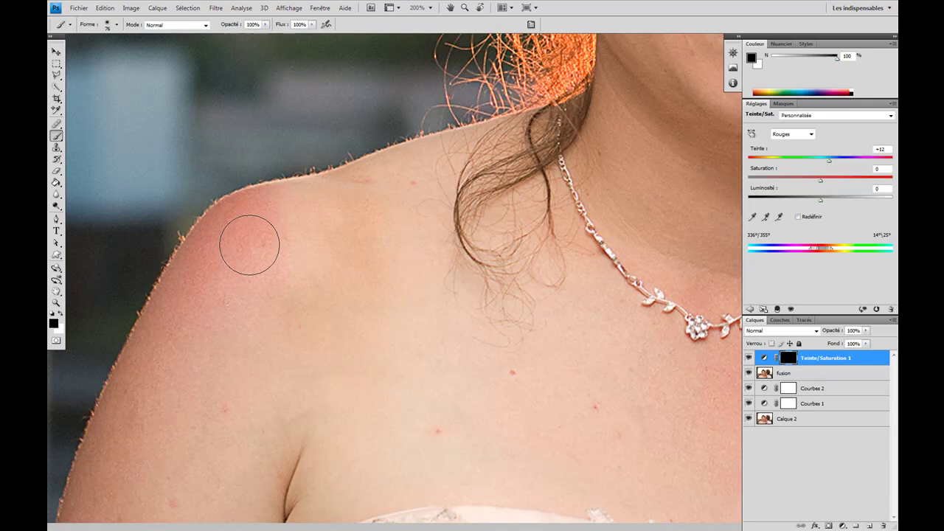
Paint white on the mask over the bride's shoulder, upper arm and upper chest.
key("x")
mouse_move(264, 233)
left_mouse_down()
mouse_move(258, 217)
mouse_move(239, 217)
mouse_move(194, 401)
mouse_move(269, 332)
mouse_move(181, 430)
mouse_move(130, 400)
mouse_move(169, 361)
mouse_move(173, 325)
left_mouse_up()
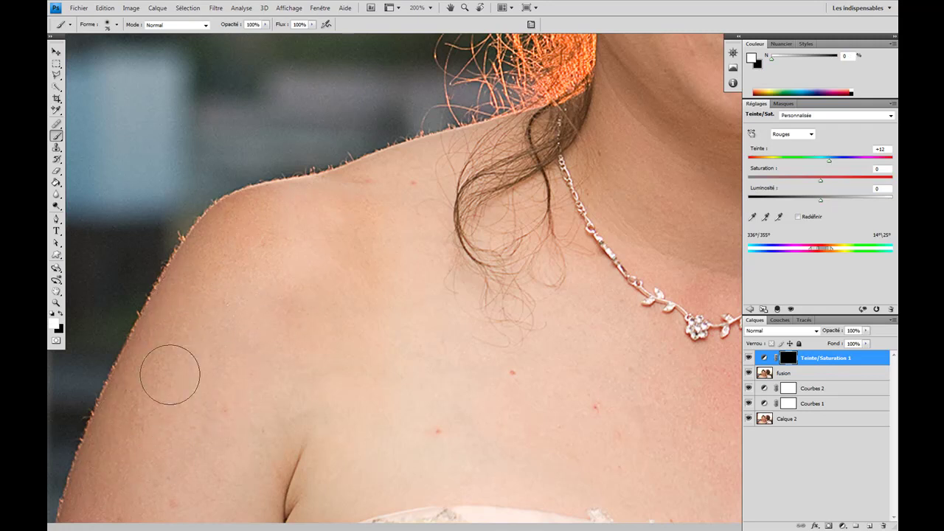
left_click_drag(240, 386, 274, 301)
left_click_drag(312, 258, 175, 388)
left_click_drag(504, 243, 243, 400)
mouse_move(510, 354)
left_mouse_down()
mouse_move(383, 439)
mouse_move(276, 317)
left_mouse_up()
mouse_move(405, 334)
left_mouse_down()
mouse_move(438, 364)
mouse_move(466, 312)
mouse_move(369, 331)
mouse_move(345, 278)
left_mouse_up()
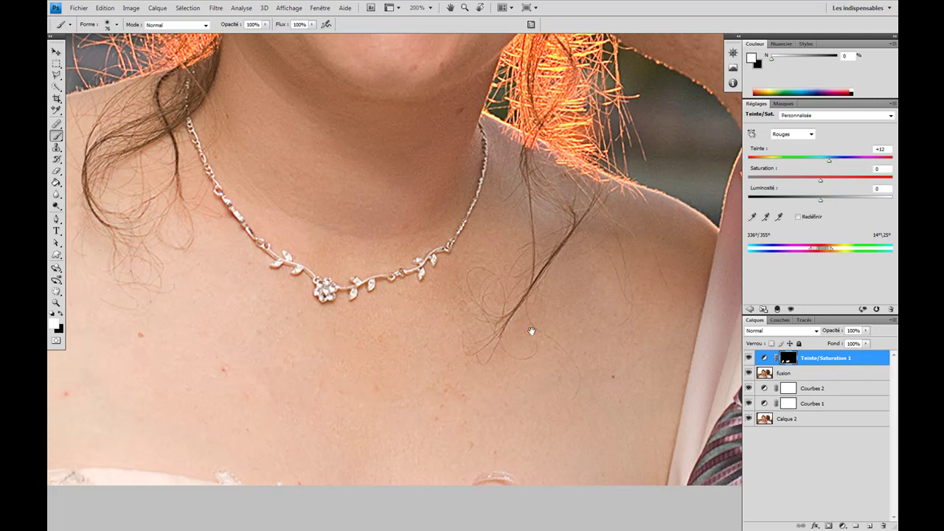
Paint the correction over the groom's ear and forehead.
left_click_drag(531, 331, 391, 397)
mouse_move(537, 327)
left_mouse_down()
mouse_move(308, 333)
mouse_move(266, 407)
left_mouse_up()
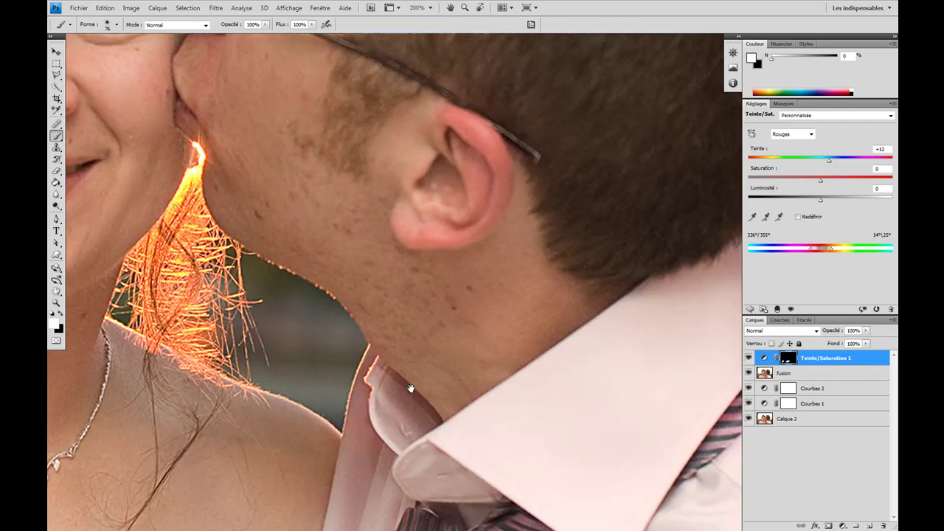
left_click_drag(420, 238, 481, 163)
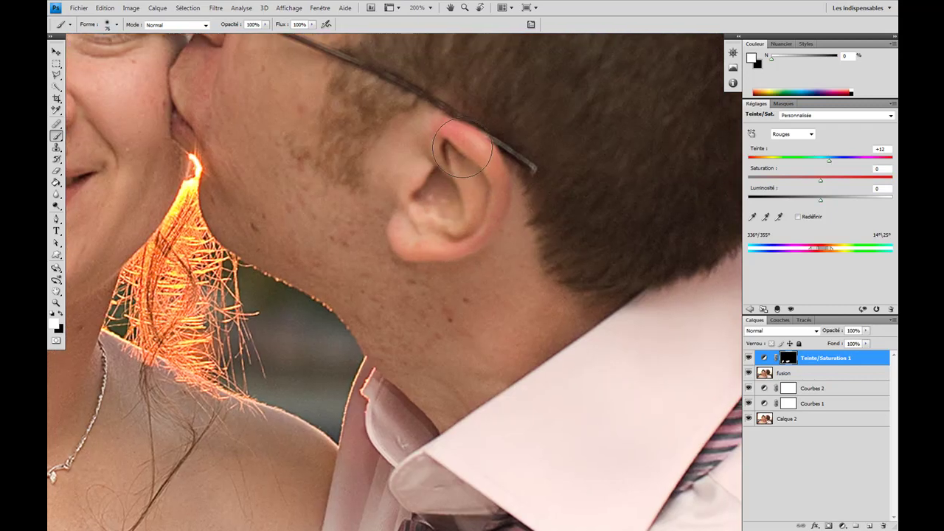
left_click_drag(463, 234, 471, 189)
left_click_drag(419, 248, 375, 369)
left_click_drag(341, 193, 376, 370)
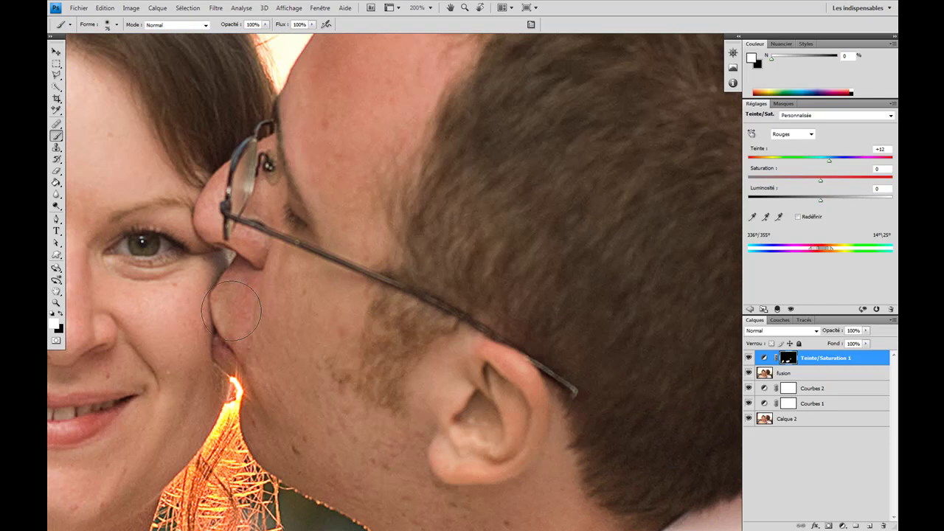
left_click_drag(264, 280, 295, 397)
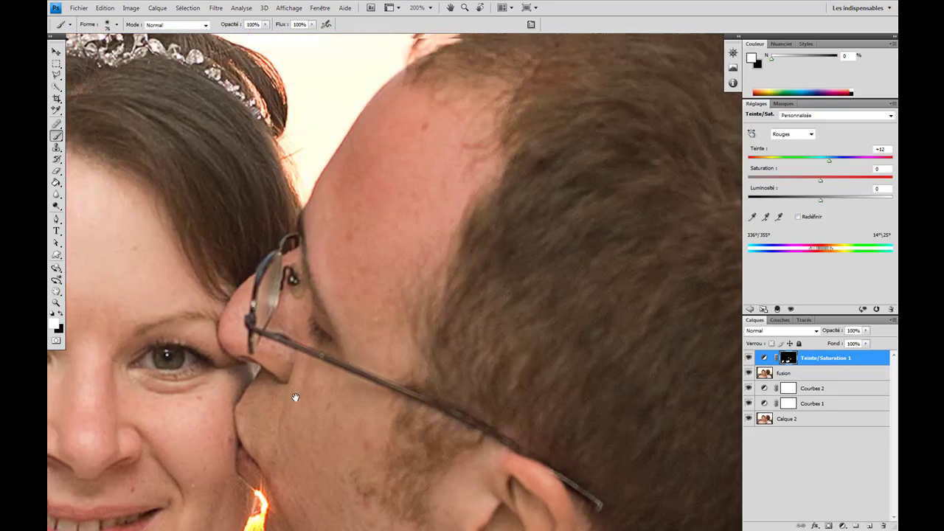
mouse_move(385, 248)
left_mouse_down()
mouse_move(330, 209)
mouse_move(376, 133)
mouse_move(403, 275)
mouse_move(477, 147)
mouse_move(398, 146)
mouse_move(360, 204)
mouse_move(364, 220)
left_mouse_up()
mouse_move(336, 443)
left_mouse_down()
mouse_move(424, 335)
mouse_move(391, 366)
left_mouse_up()
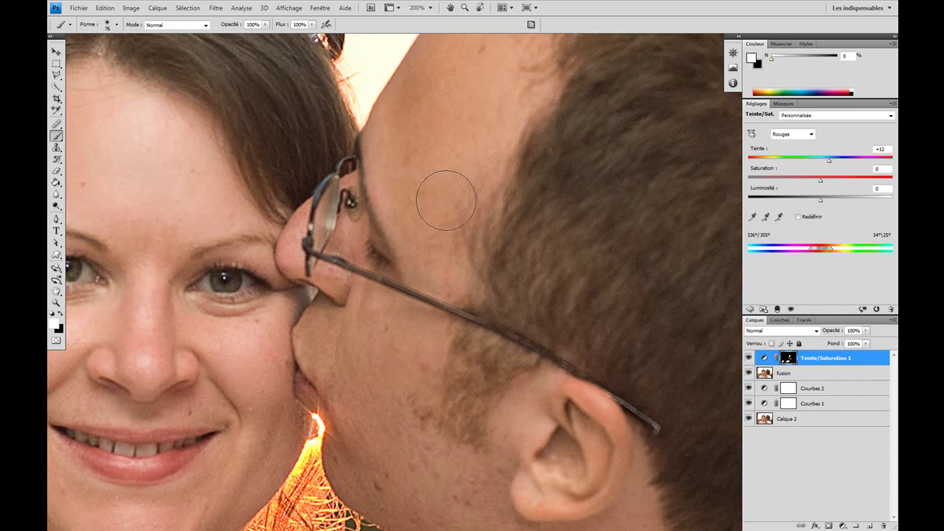
Paint black at 30% opacity to partly restore the groom's inner ear.
key("x")
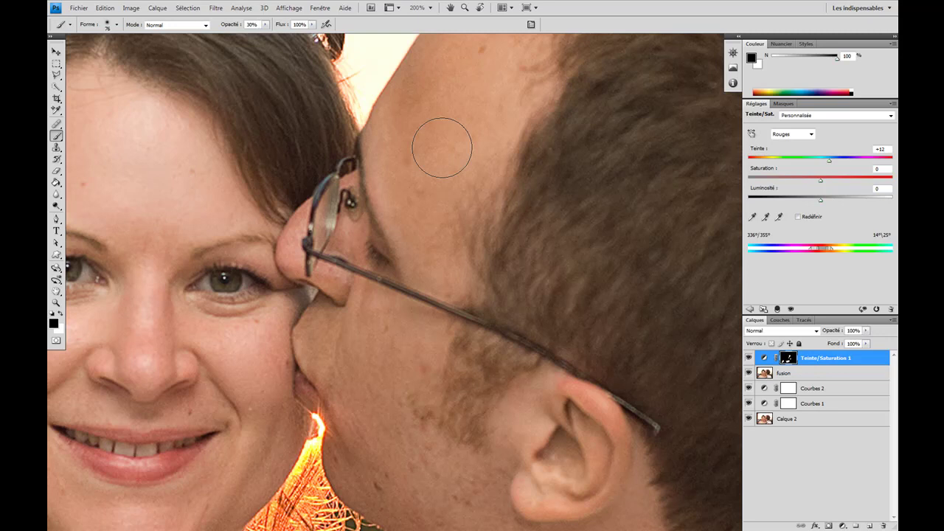
left_click_drag(467, 134, 419, 209)
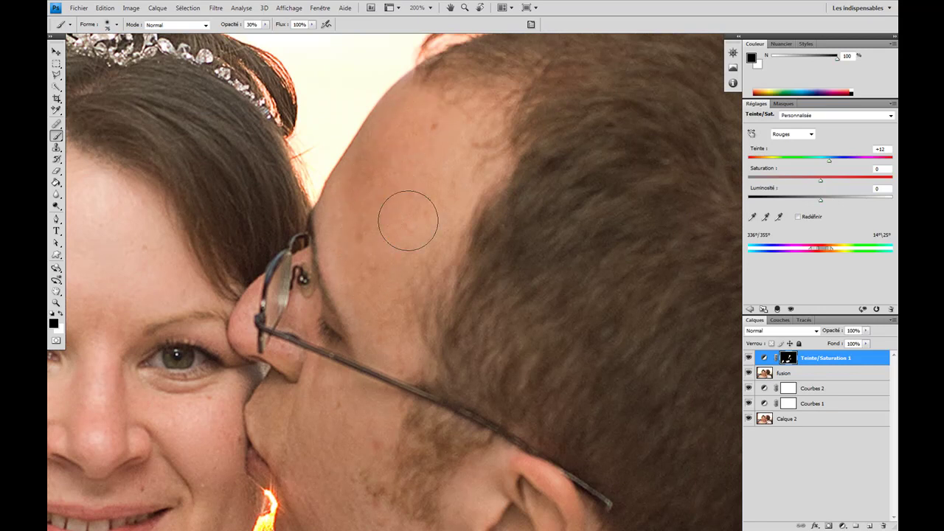
left_click_drag(398, 367, 332, 223)
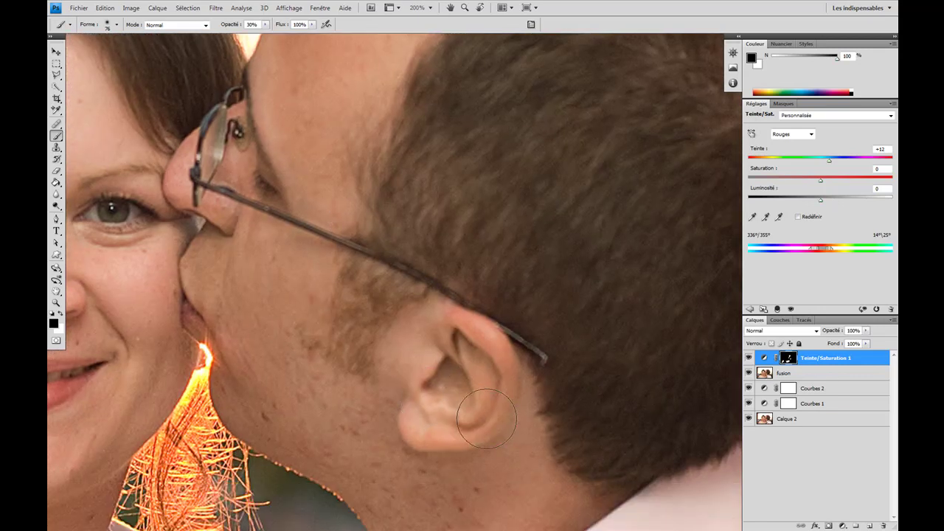
mouse_move(483, 354)
left_mouse_down()
mouse_move(432, 418)
mouse_move(481, 389)
left_mouse_up()
Paint white lightly over the bride's cheek and nose, then fit the photo on screen.
left_click_drag(321, 337, 474, 343)
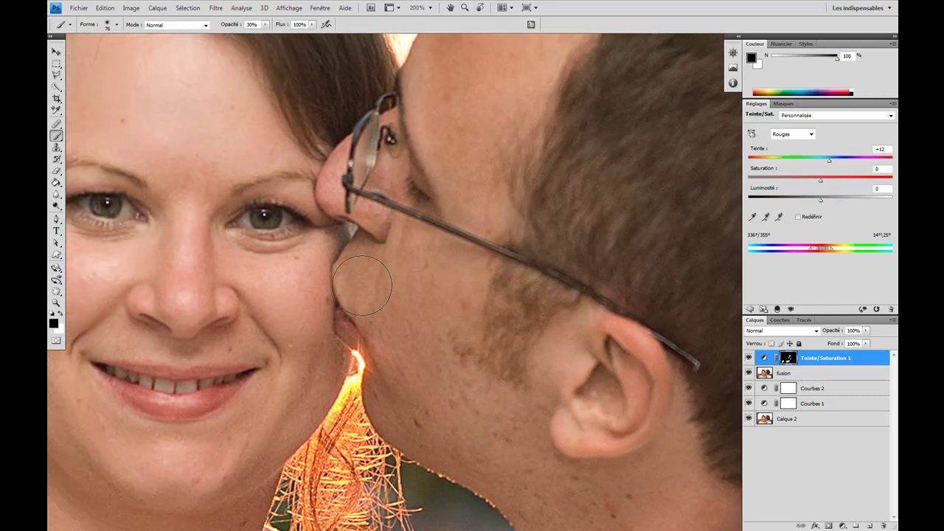
mouse_move(308, 427)
left_mouse_down()
mouse_move(436, 327)
mouse_move(418, 371)
left_mouse_up()
key("x")
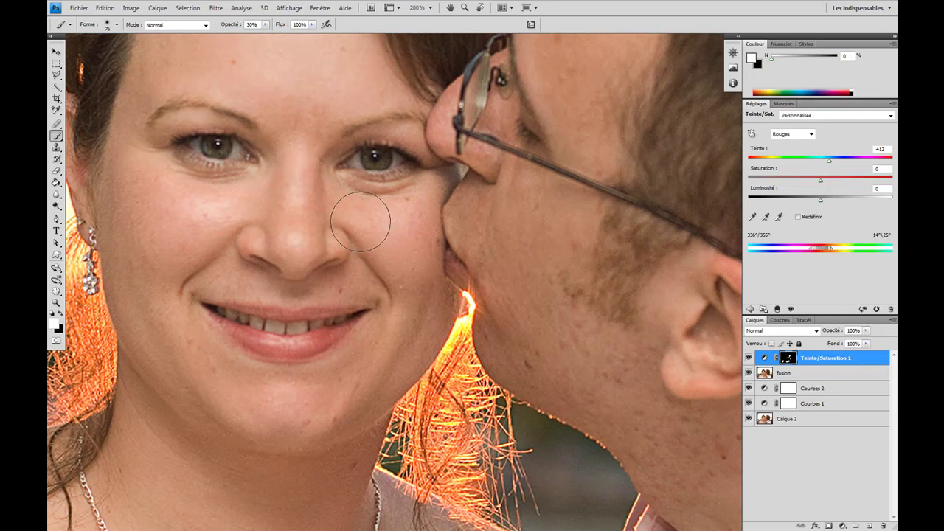
left_click_drag(223, 402, 169, 312)
left_click_drag(224, 216, 218, 316)
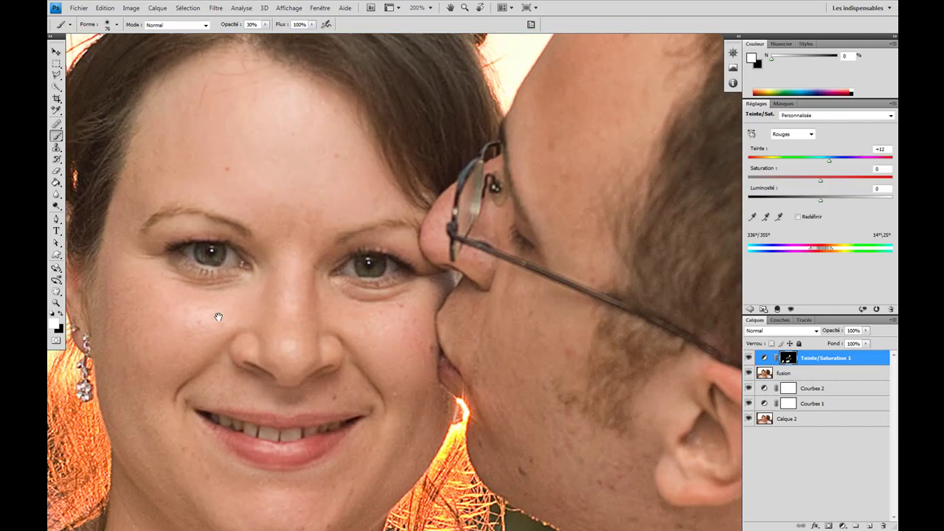
double_click(56, 292)
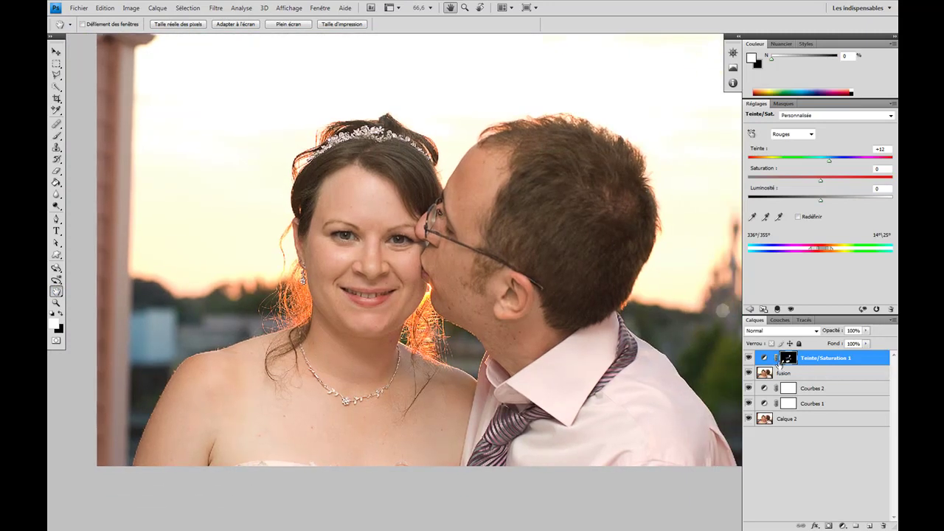
Toggle Teinte/Saturation 1 off and on to compare, then zoom to 200% on the necklace.
left_click(751, 359)
left_click(750, 358)
mouse_move(549, 440)
left_mouse_down()
mouse_move(517, 445)
mouse_move(565, 420)
left_mouse_up()
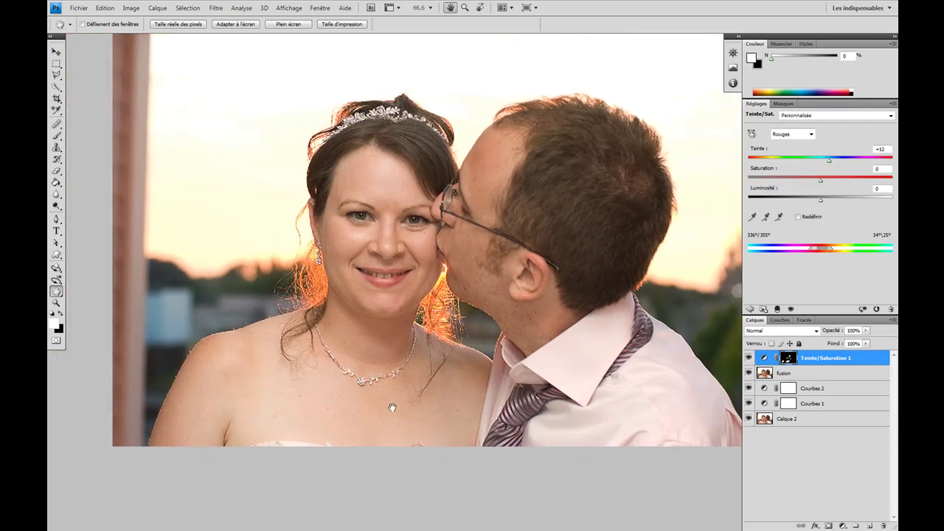
left_click_drag(391, 407, 425, 257)
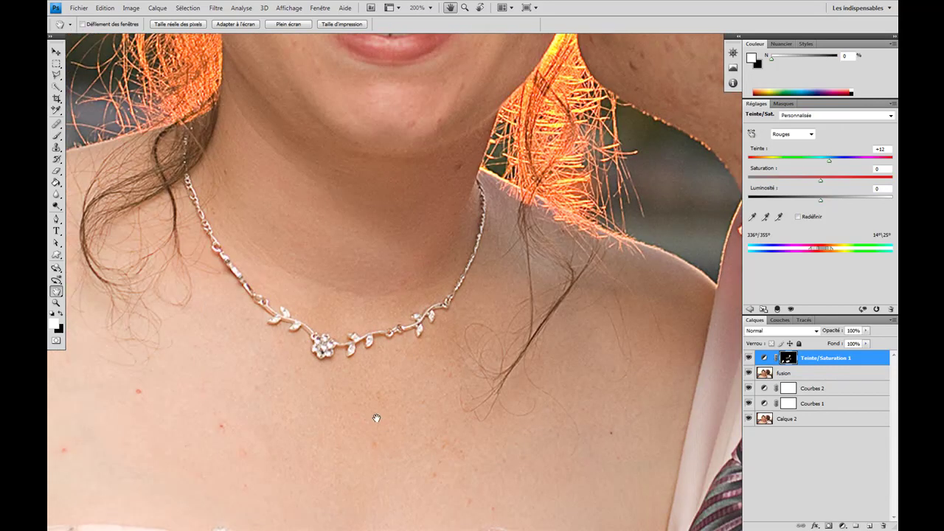
key("b")
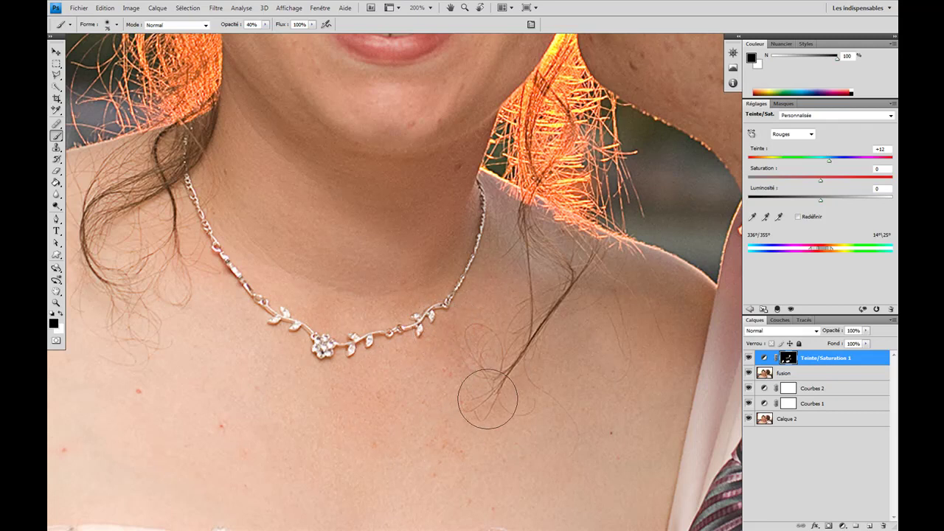
Fit the whole portrait on screen and toggle Teinte/Saturation 1 off and on to compare.
left_click_drag(219, 430, 573, 402)
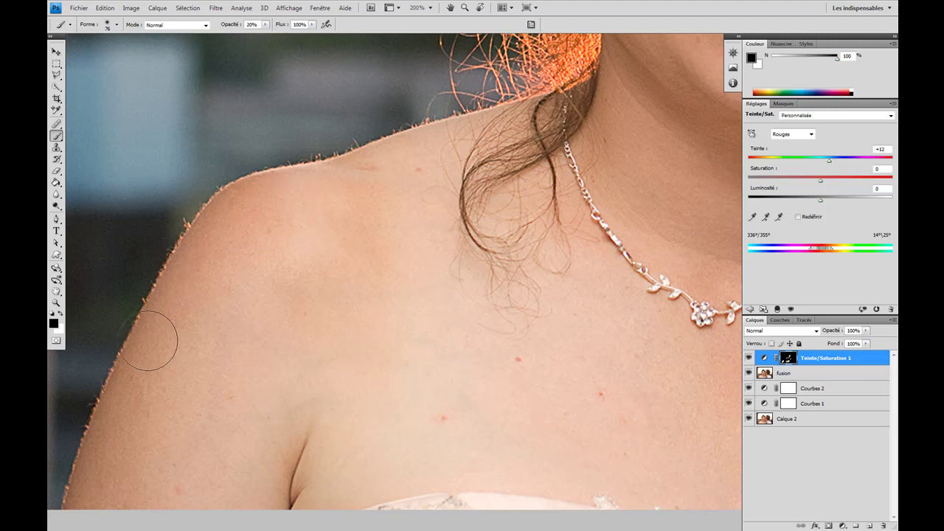
key("ctrl+i")
double_click(57, 292)
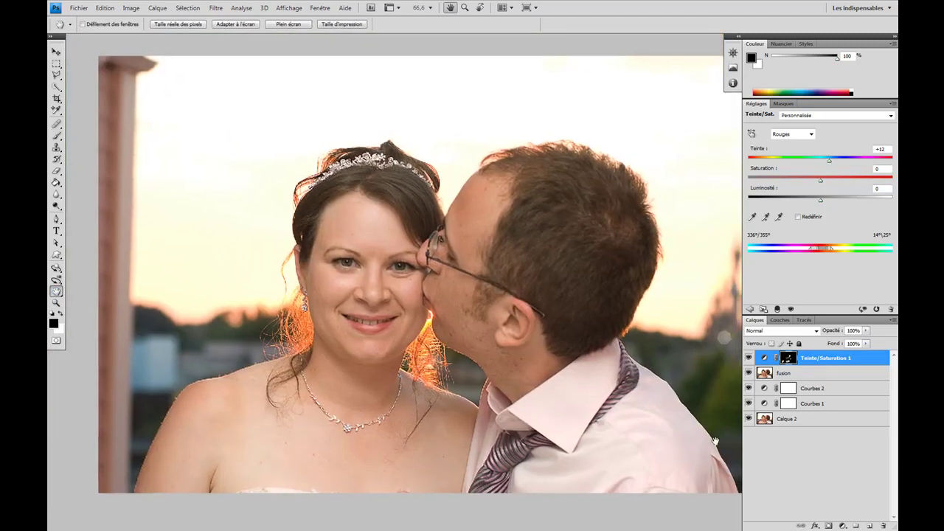
left_click(749, 358)
left_click(749, 359)
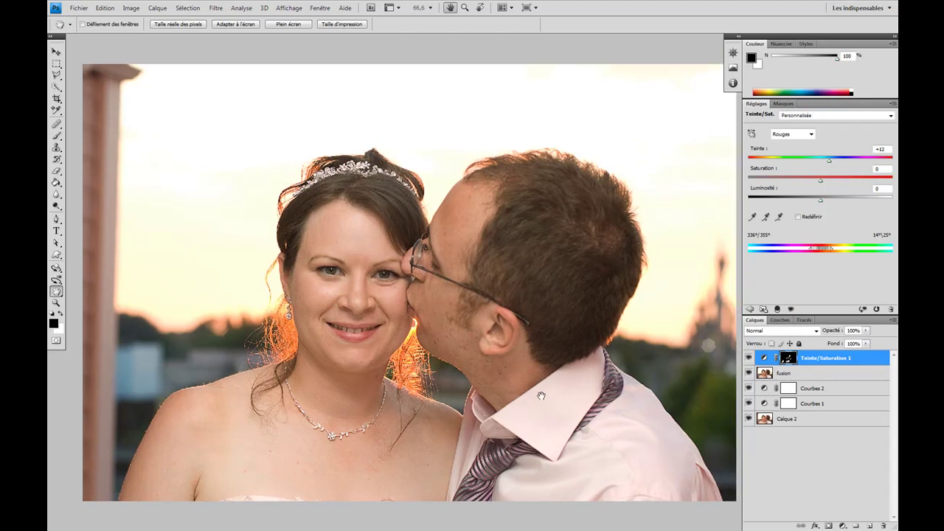